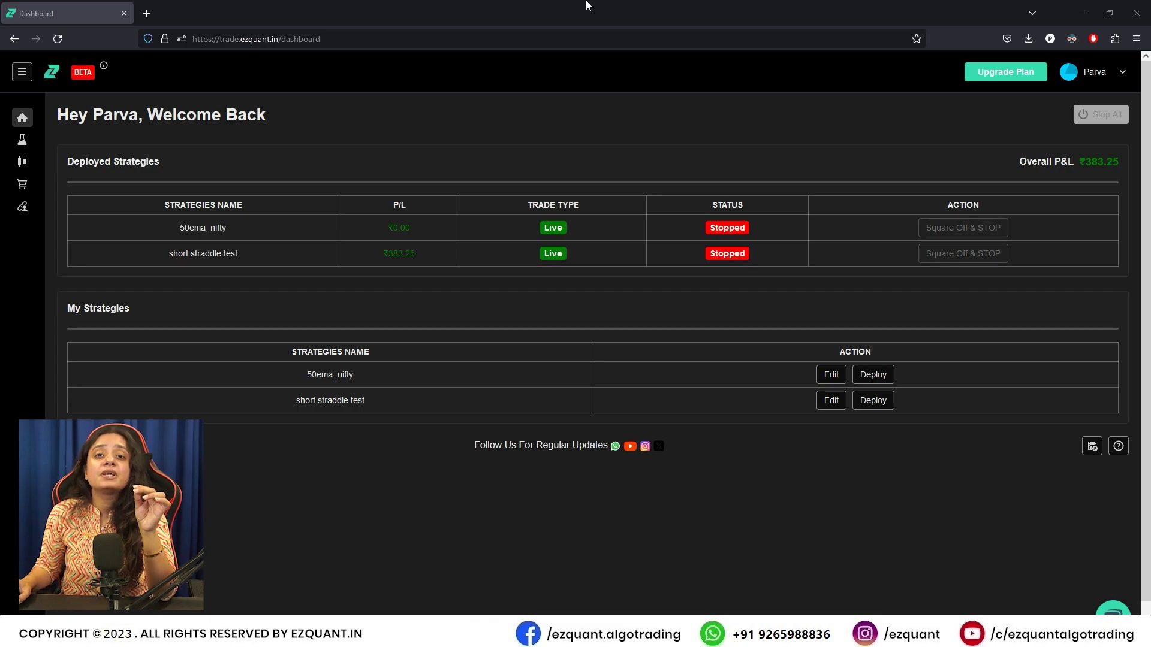
- Start a new Options Strategy Builder strategy from the Marketplace
{"action": "left_click", "coordinate": [22, 184]}
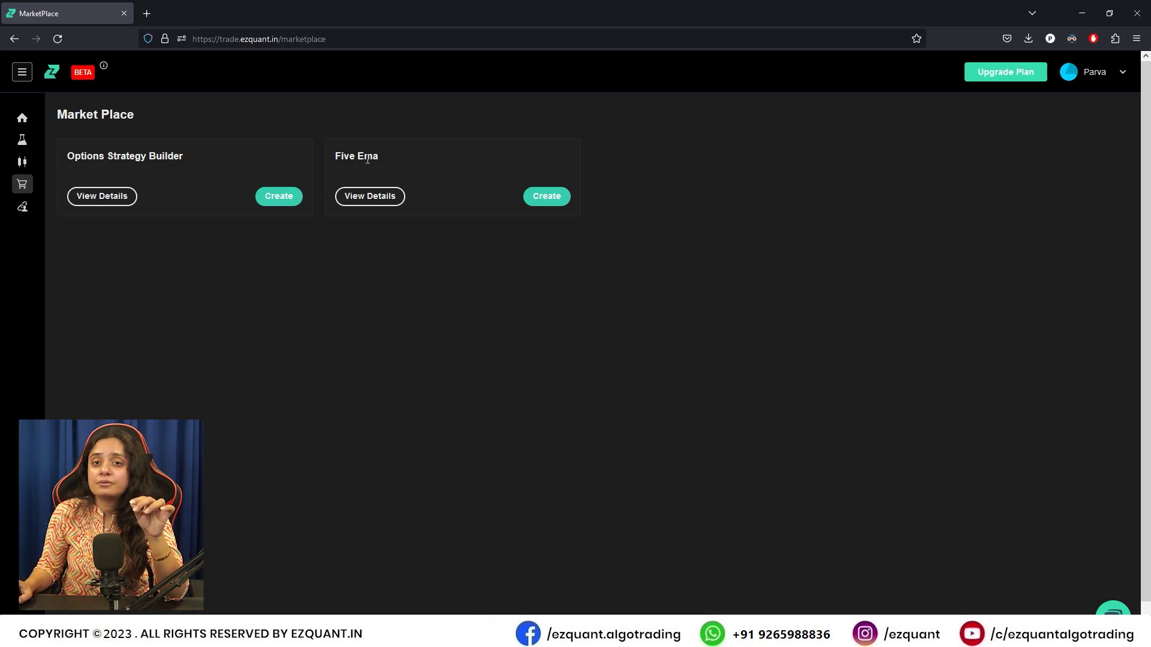
{"action": "left_click", "coordinate": [285, 200]}
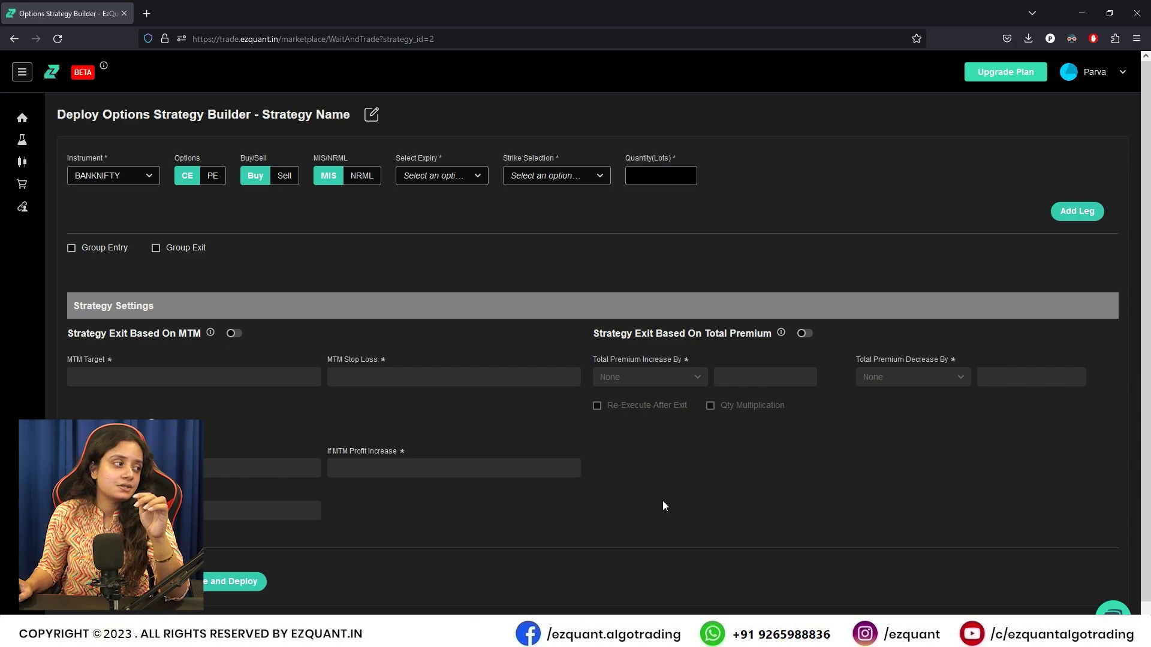
- Keep BANKNIFTY as the instrument, make the leg a Sell, and choose NRML
{"action": "left_click", "coordinate": [137, 176]}
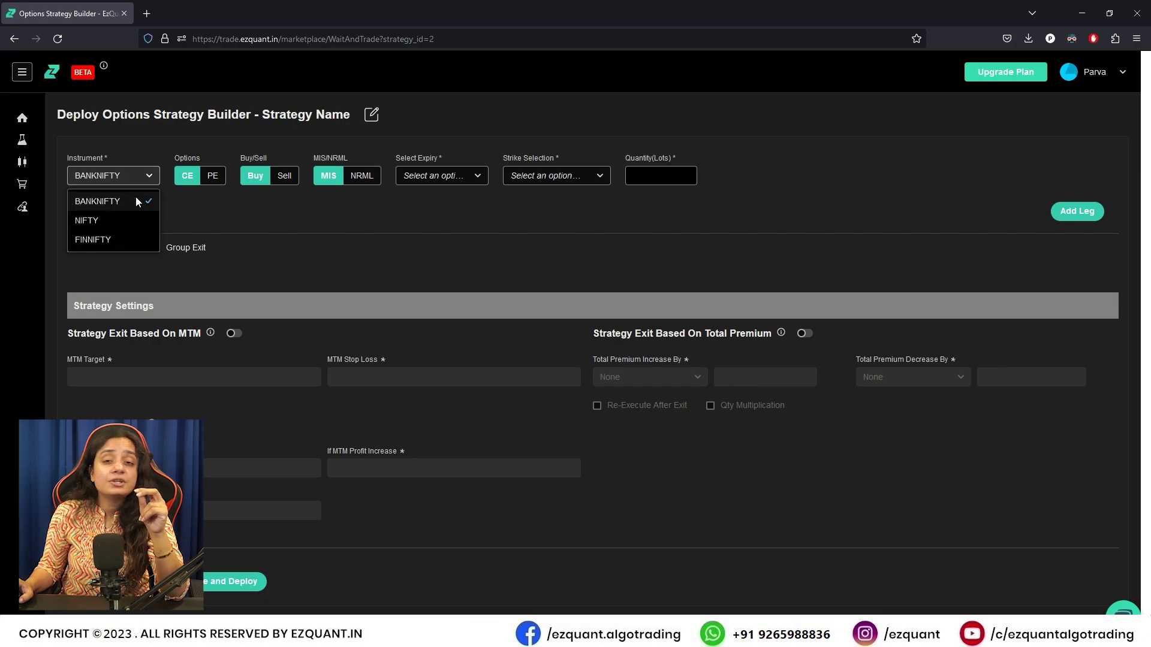
{"action": "left_click", "coordinate": [136, 200]}
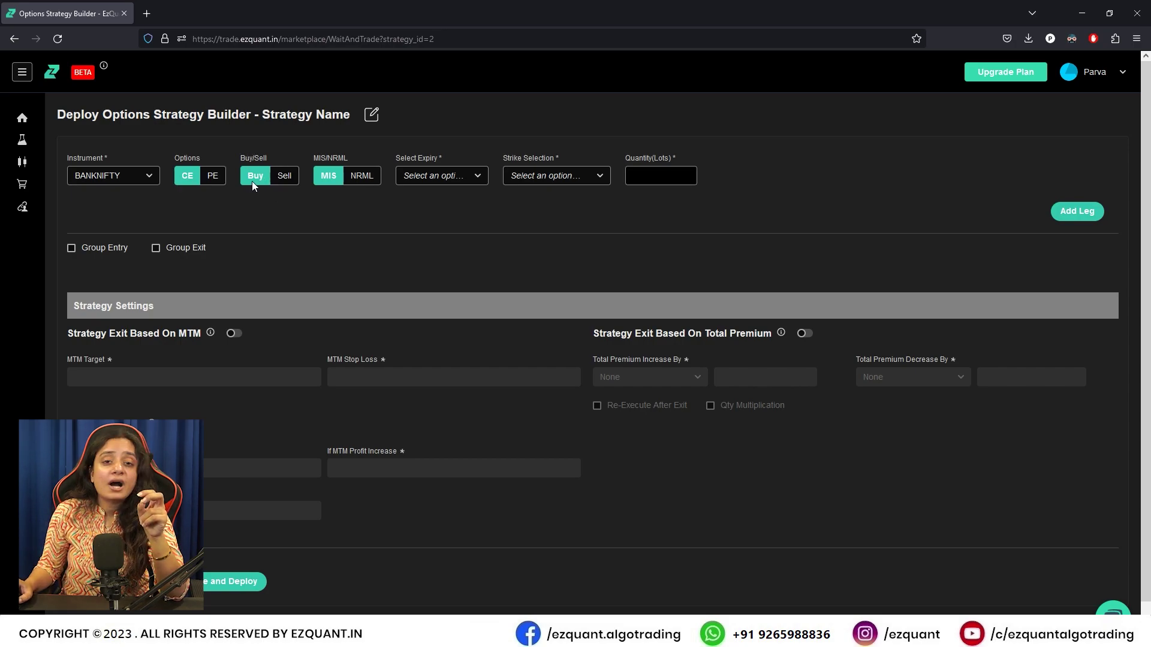
{"action": "left_click", "coordinate": [282, 178]}
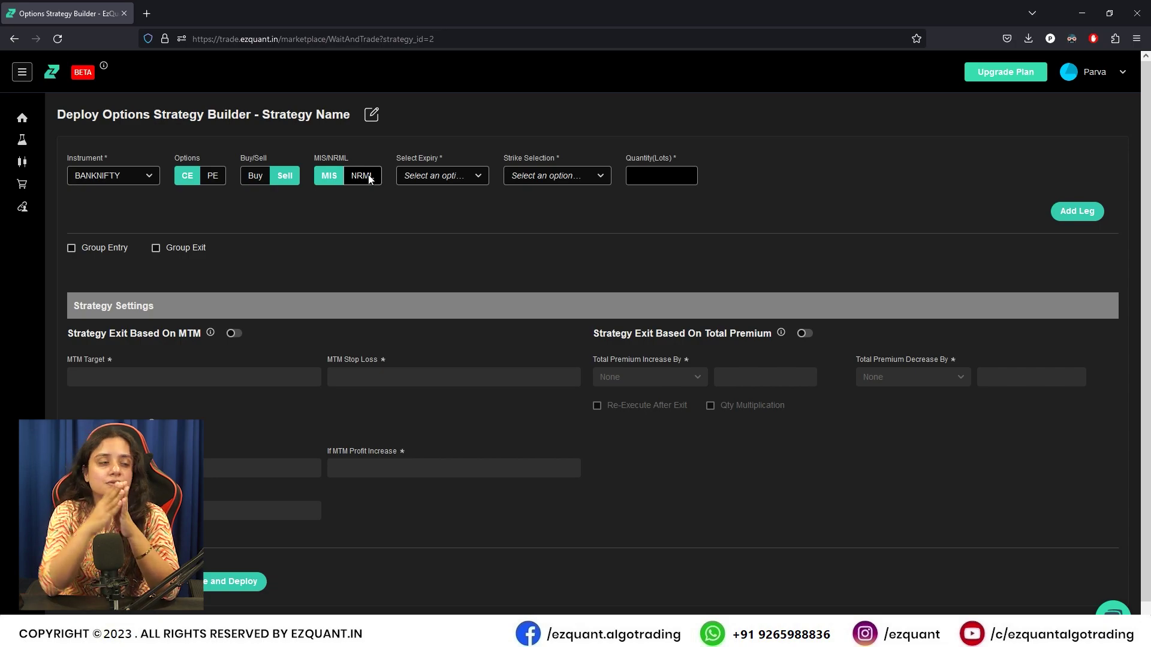
{"action": "left_click", "coordinate": [362, 176]}
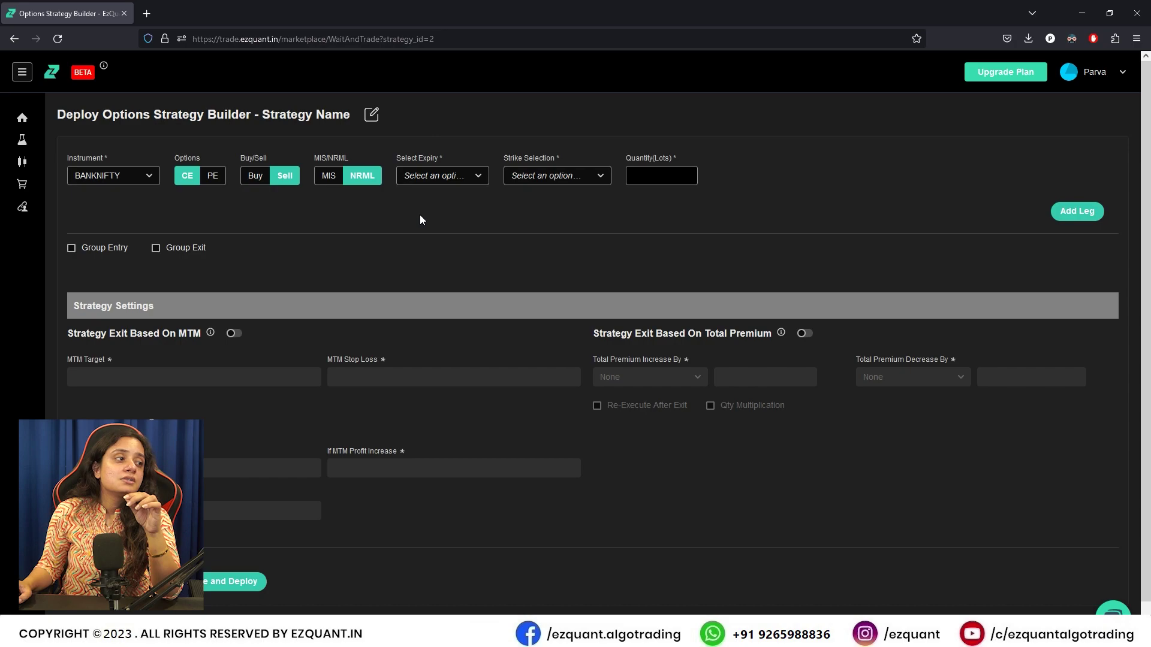
- Set the expiry to 2023-12-06 and select strikes by Strike Distance
{"action": "left_click", "coordinate": [472, 179]}
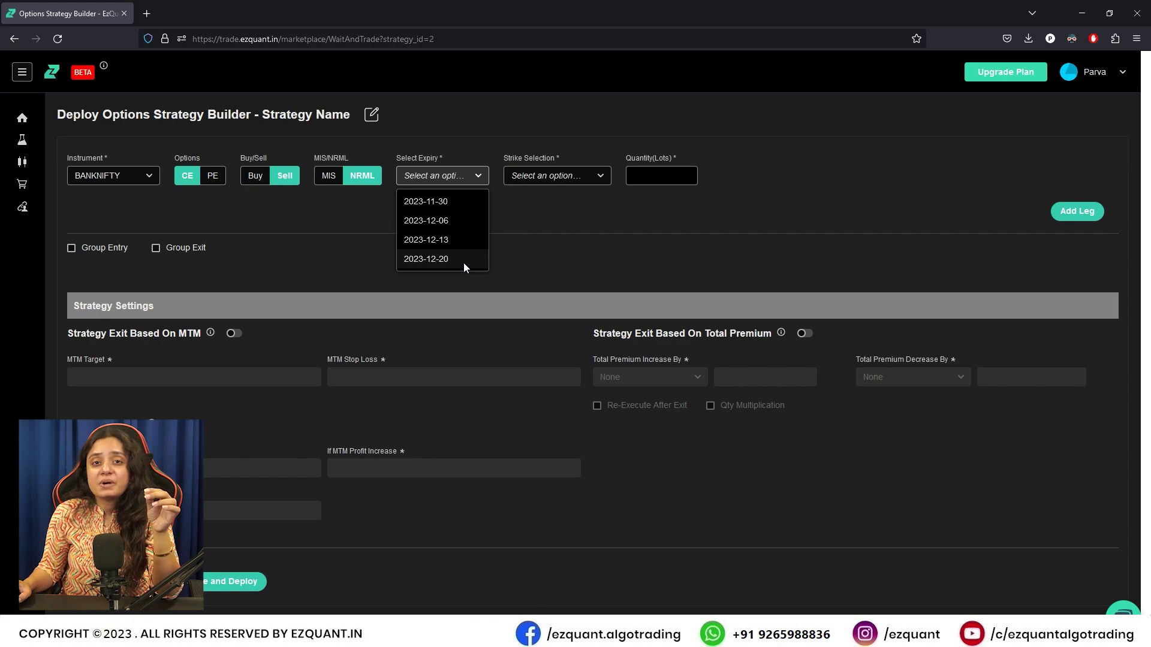
{"action": "left_click", "coordinate": [441, 221]}
{"action": "left_click", "coordinate": [555, 175]}
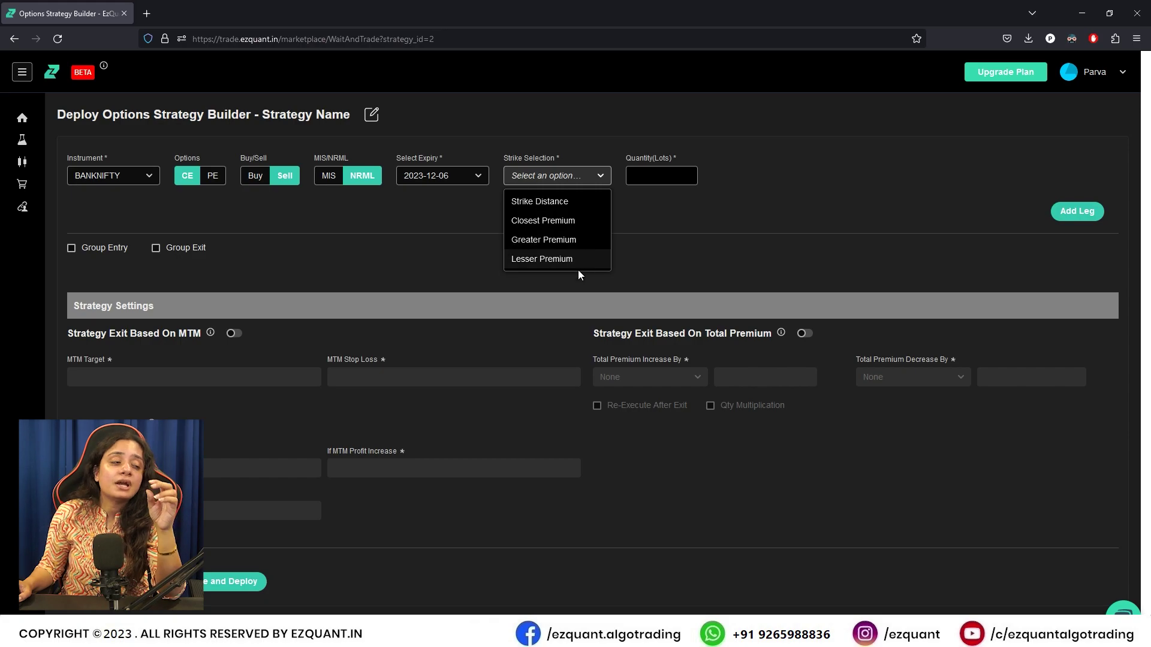
{"action": "left_click", "coordinate": [576, 203]}
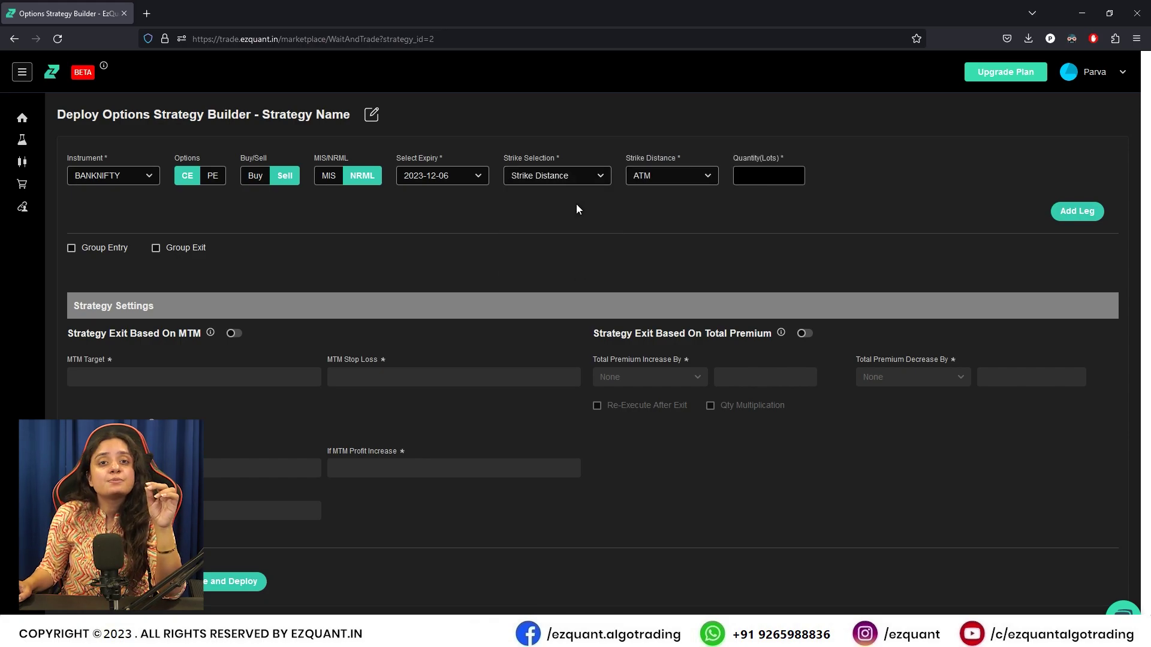
- Set the strike distance to ITM_2 after briefly choosing OTM_2
{"action": "left_click", "coordinate": [678, 175]}
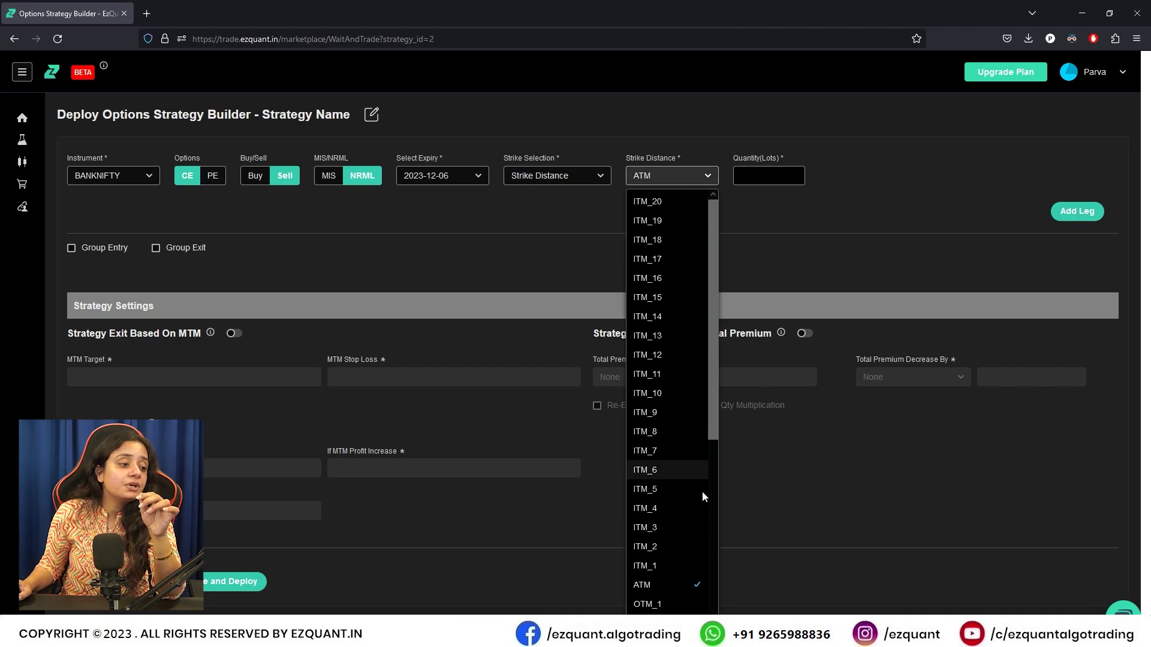
{"action": "left_click_drag", "start_coordinate": [717, 412], "coordinate": [728, 507]}
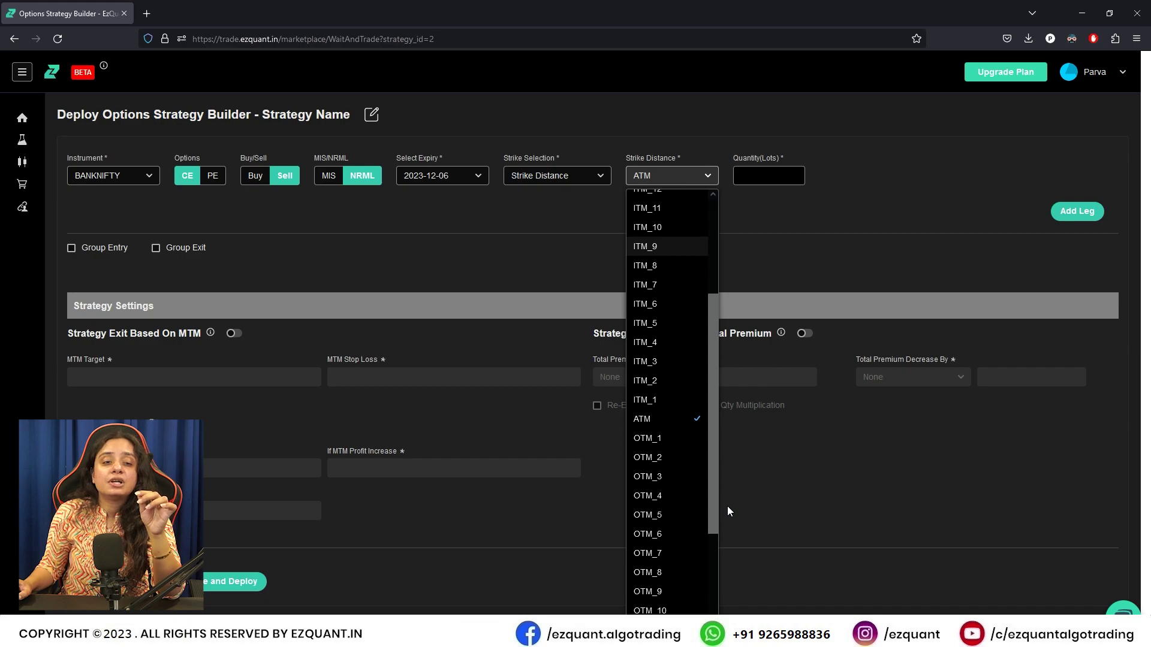
{"action": "left_click", "coordinate": [683, 176]}
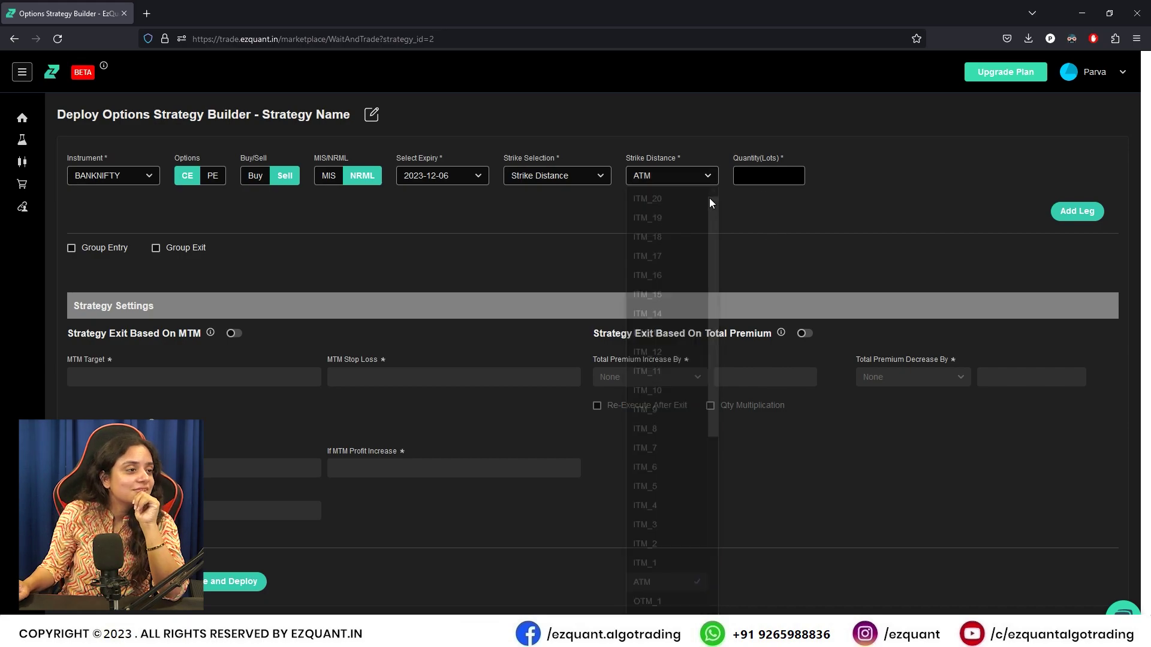
{"action": "left_click", "coordinate": [674, 181]}
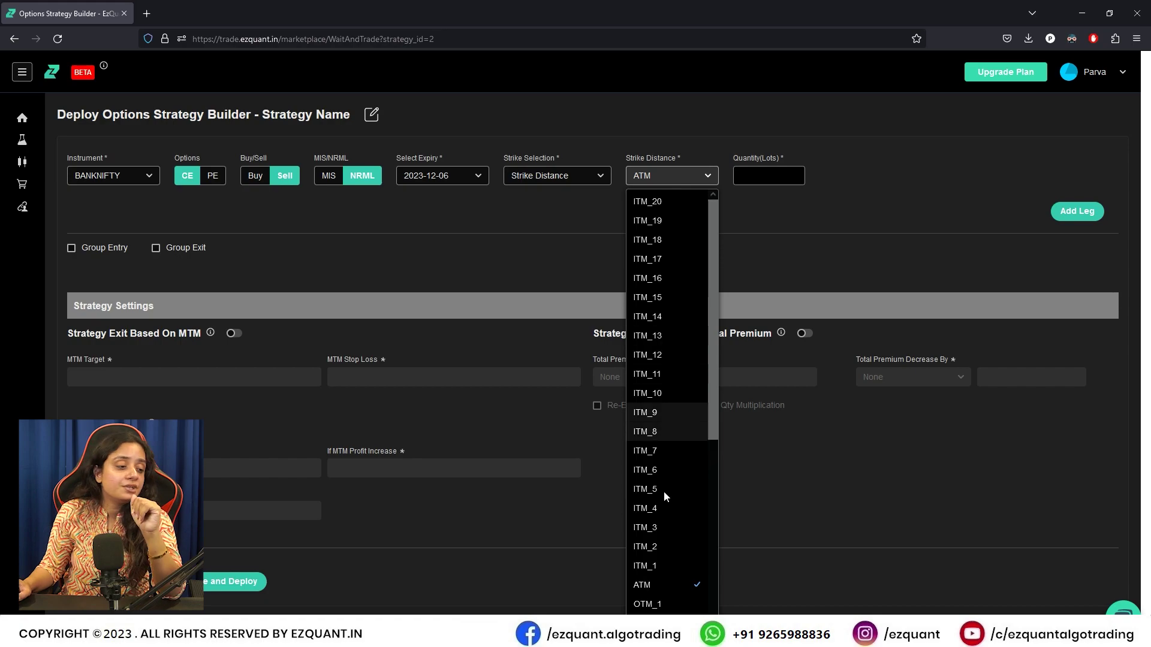
{"action": "left_click", "coordinate": [648, 622]}
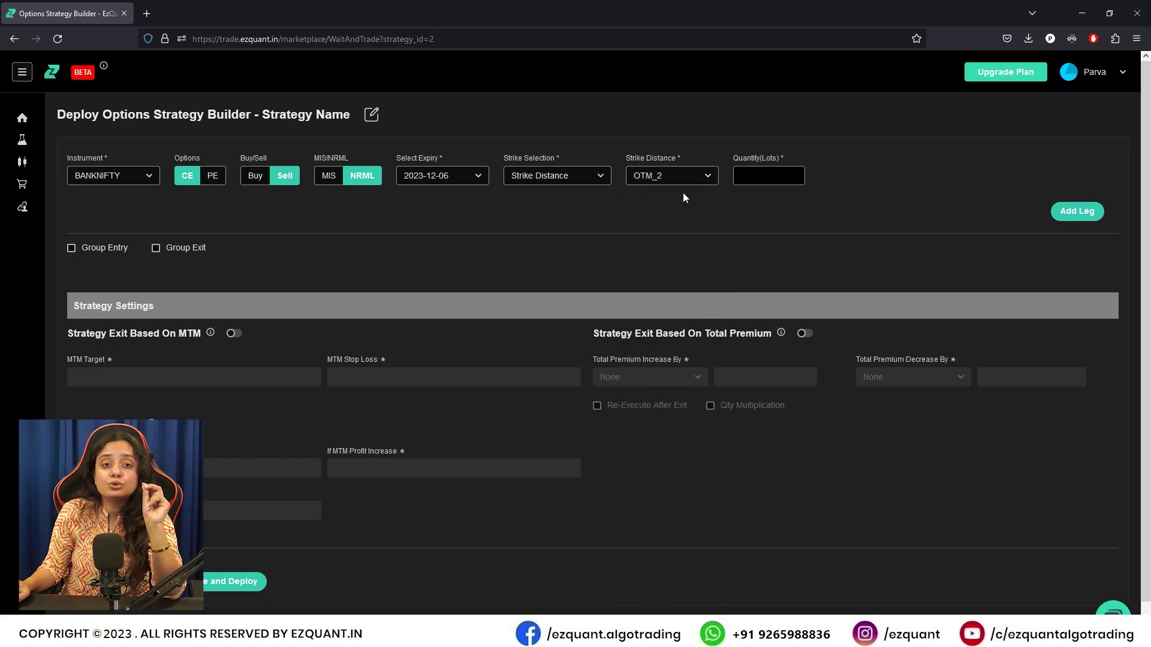
{"action": "left_click", "coordinate": [670, 176]}
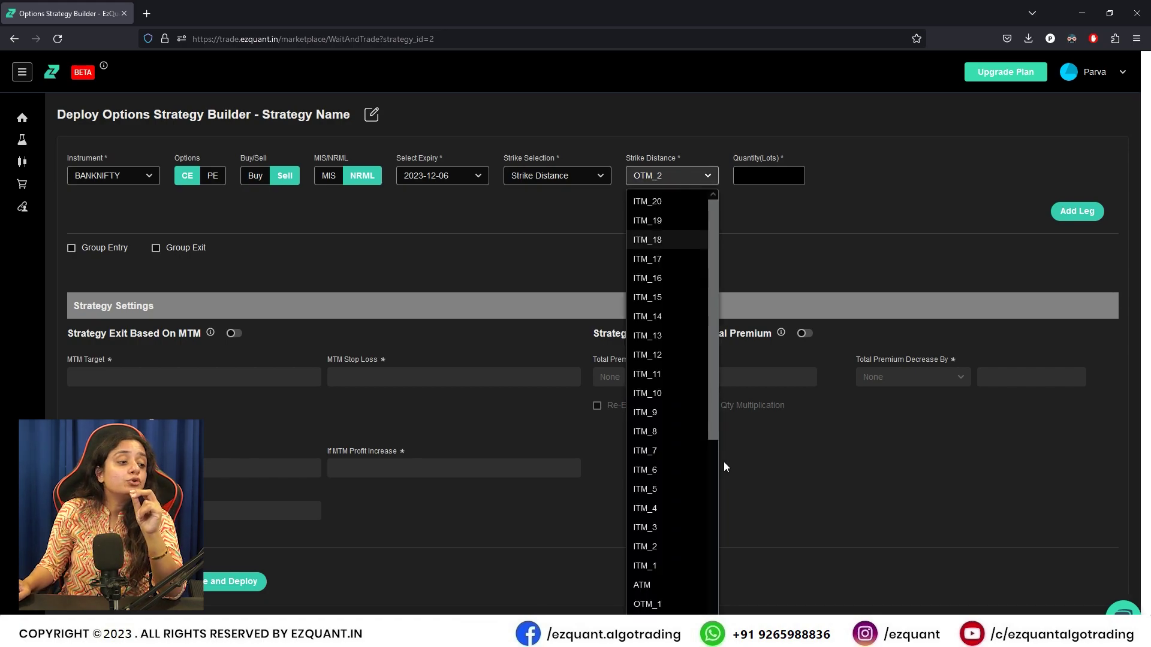
{"action": "left_click", "coordinate": [680, 546]}
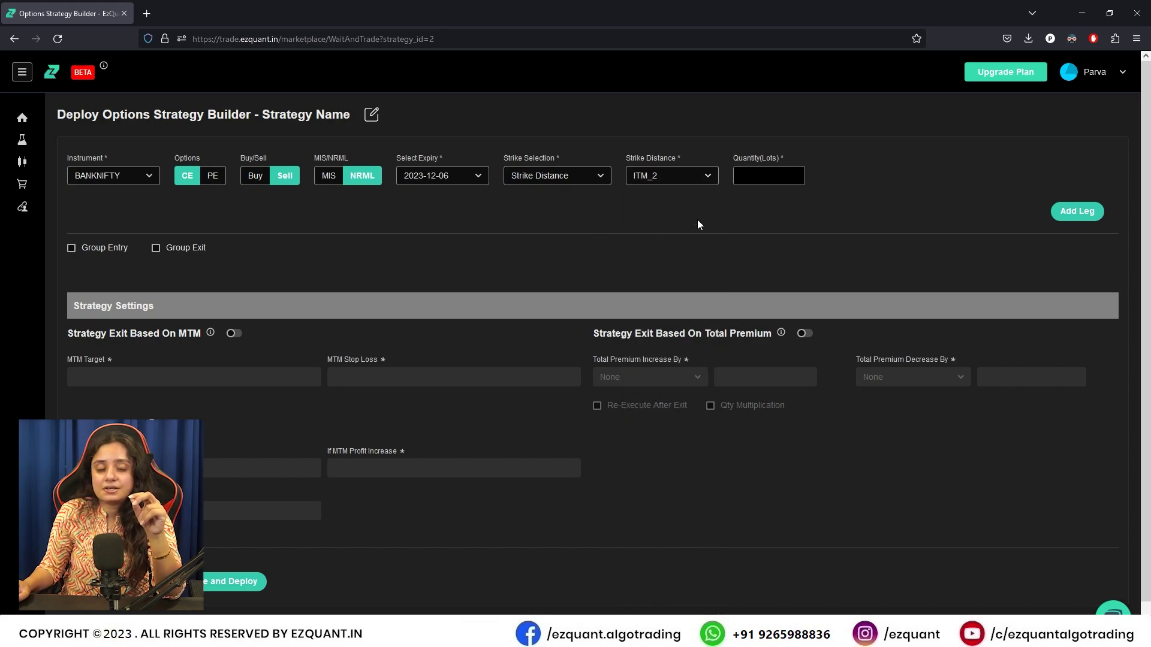
- Try Closest Premium (150) and Greater Premium (100) strike selection modes
{"action": "left_click", "coordinate": [584, 175]}
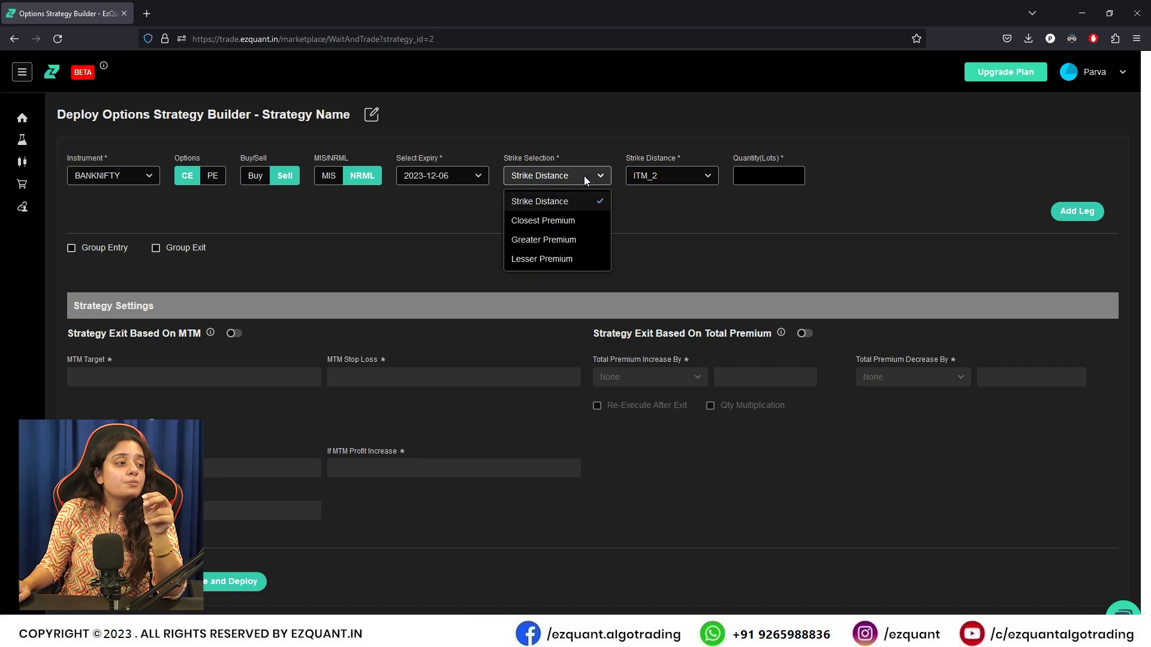
{"action": "left_click", "coordinate": [570, 224]}
{"action": "left_click", "coordinate": [662, 174]}
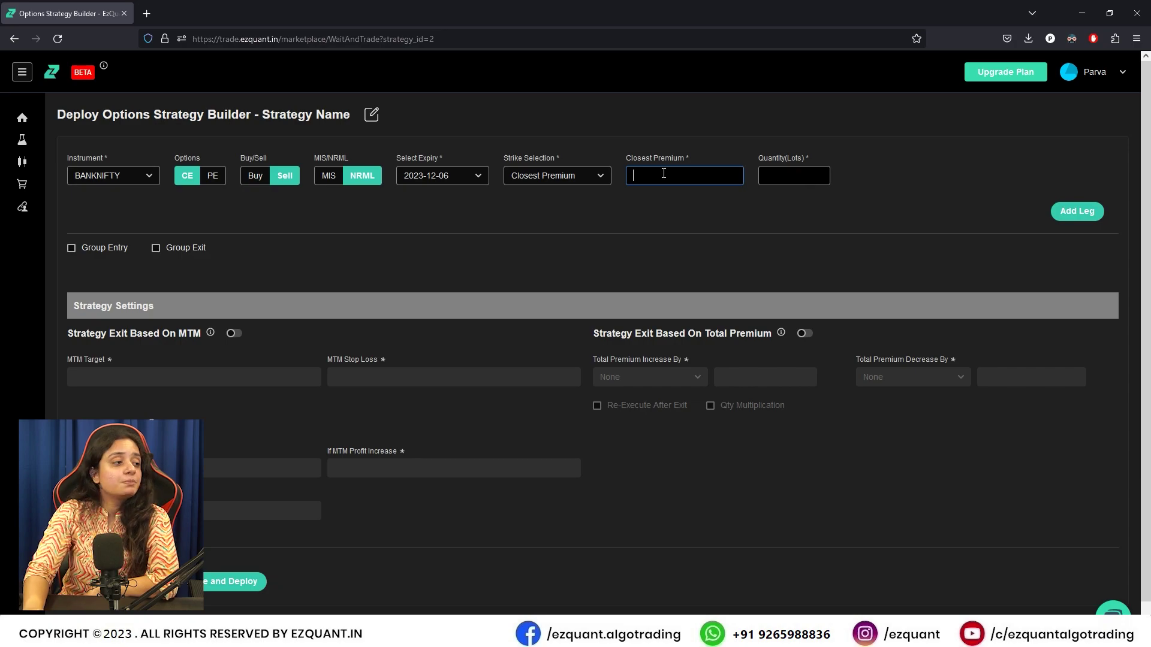
{"action": "type", "text": "150"}
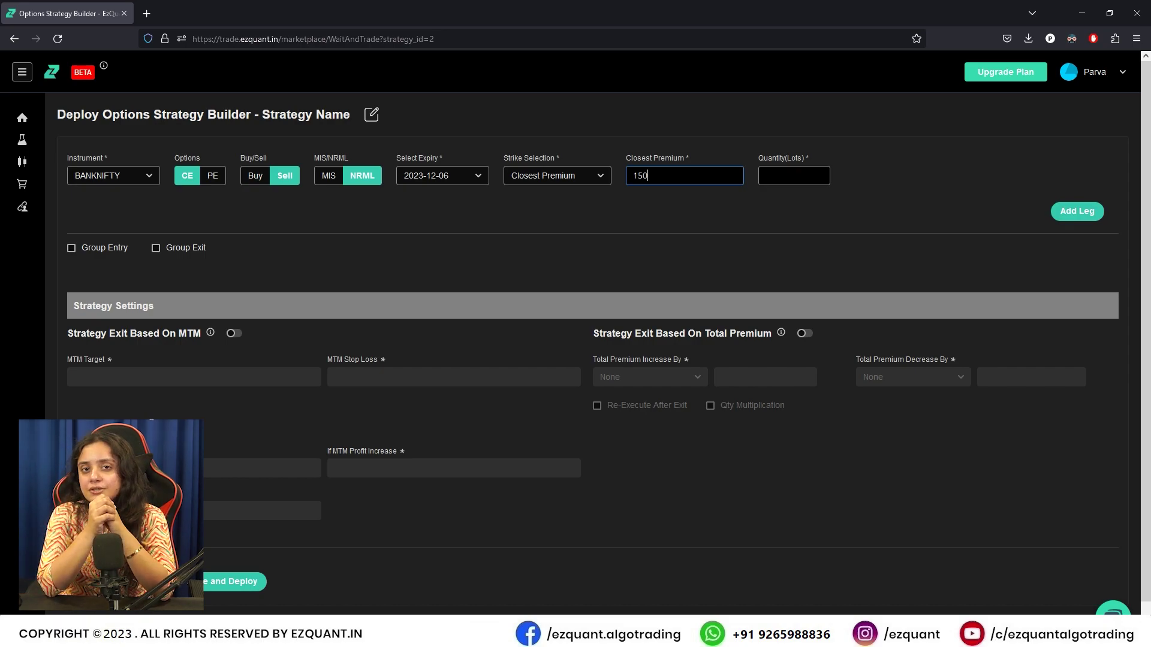
{"action": "left_click", "coordinate": [537, 171]}
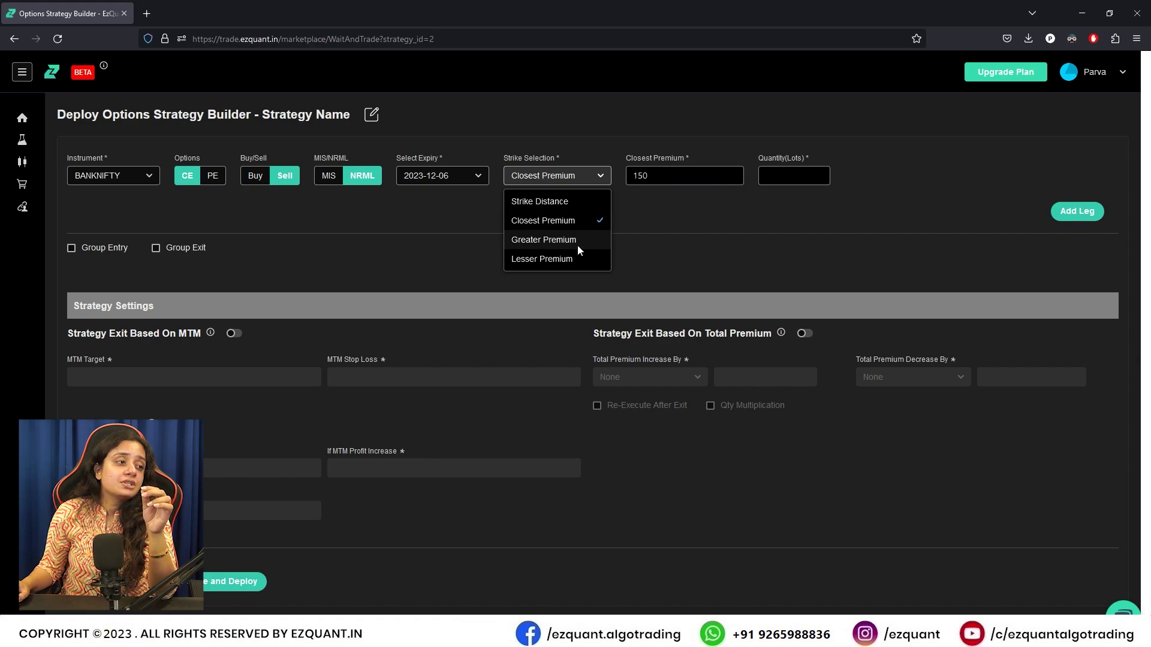
{"action": "left_click", "coordinate": [543, 239]}
{"action": "left_click", "coordinate": [663, 178]}
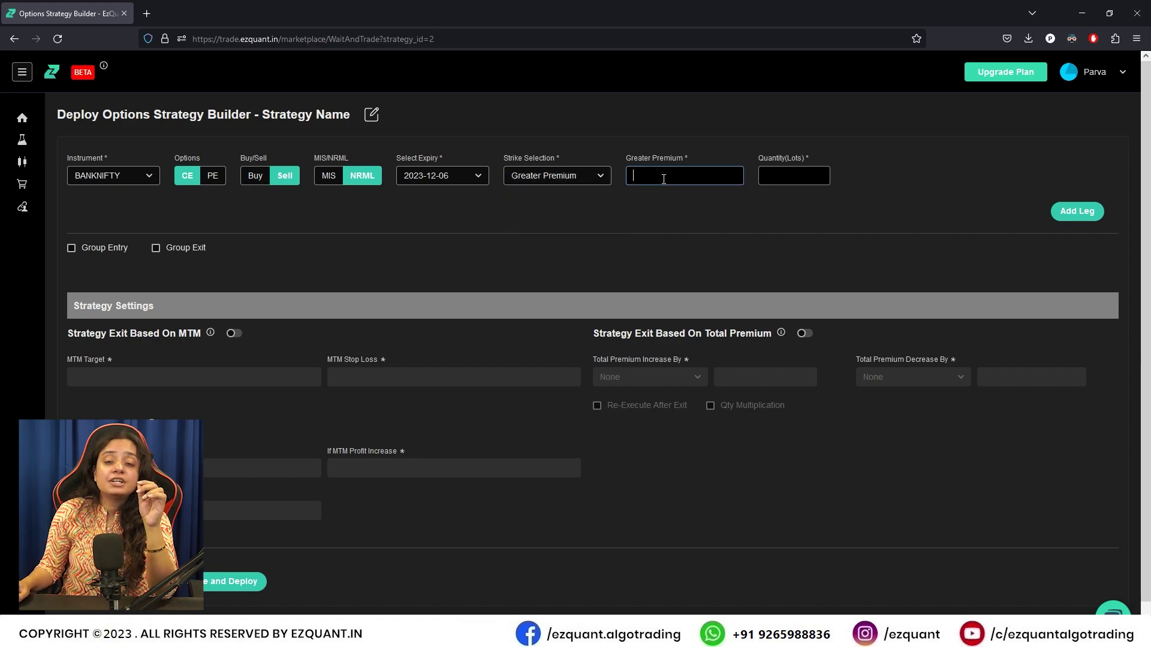
{"action": "type", "text": "100"}
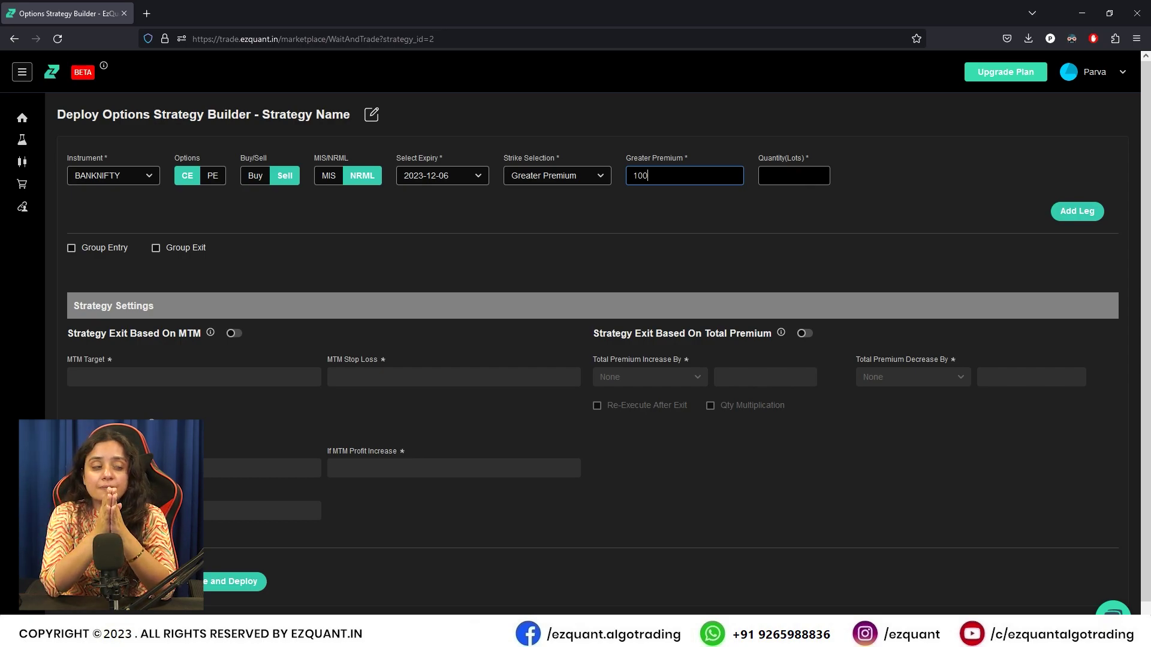
{"action": "left_click", "coordinate": [562, 177]}
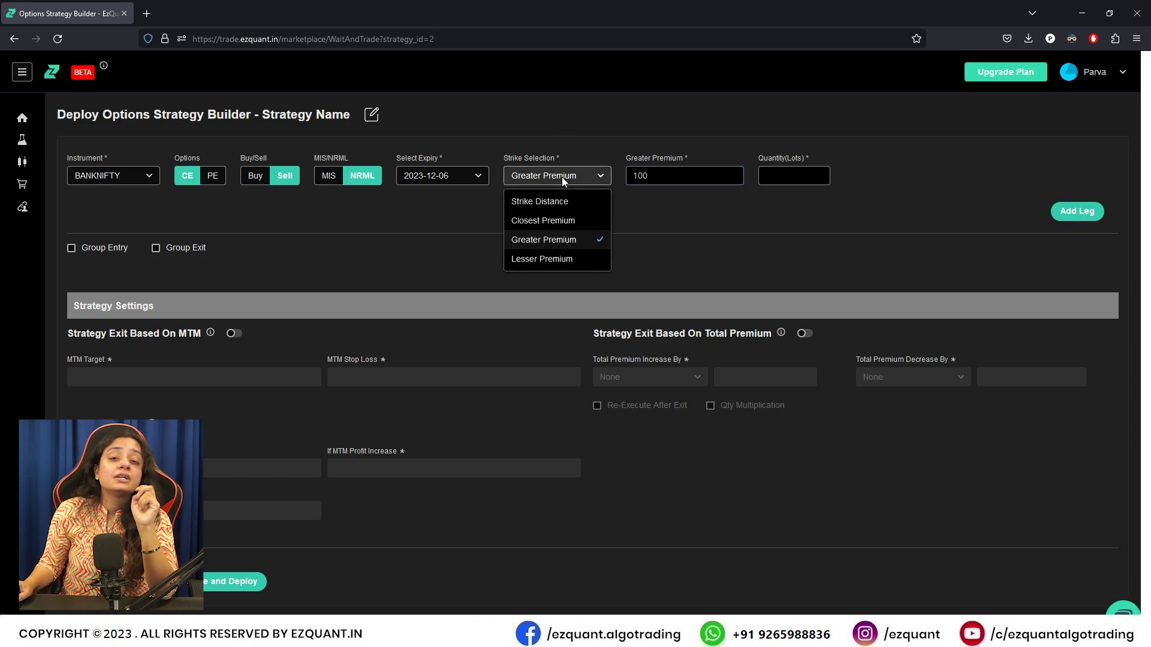
- Select strikes by Lesser Premium with a premium value of 100
{"action": "left_click", "coordinate": [572, 261]}
{"action": "left_click", "coordinate": [668, 177]}
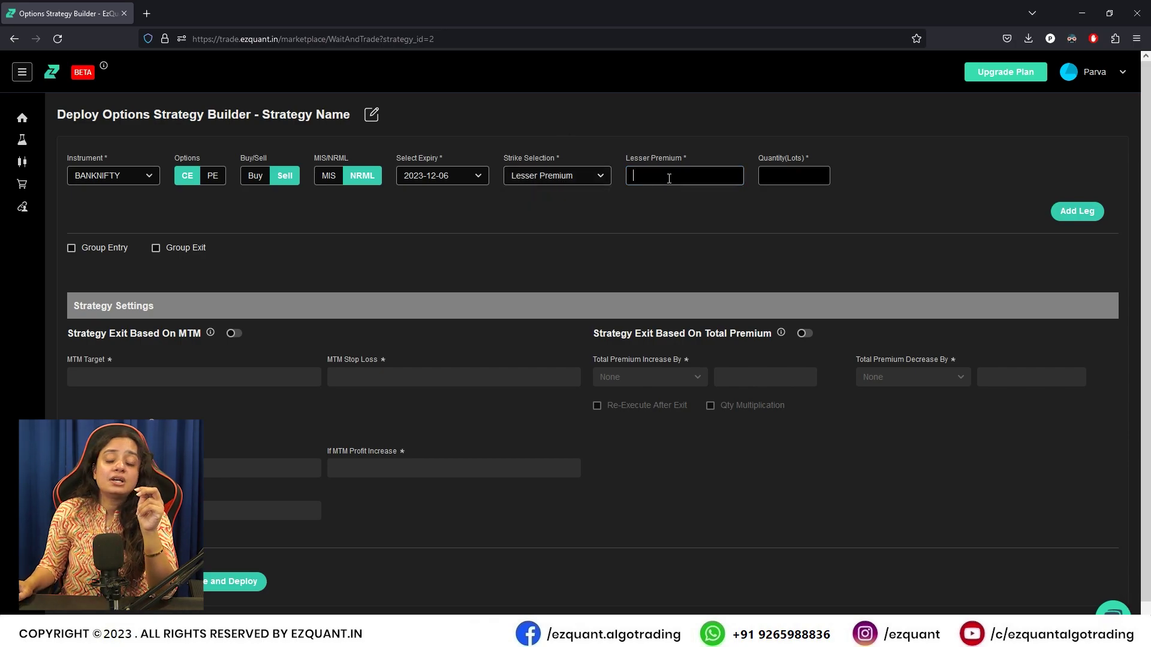
{"action": "type", "text": "100"}
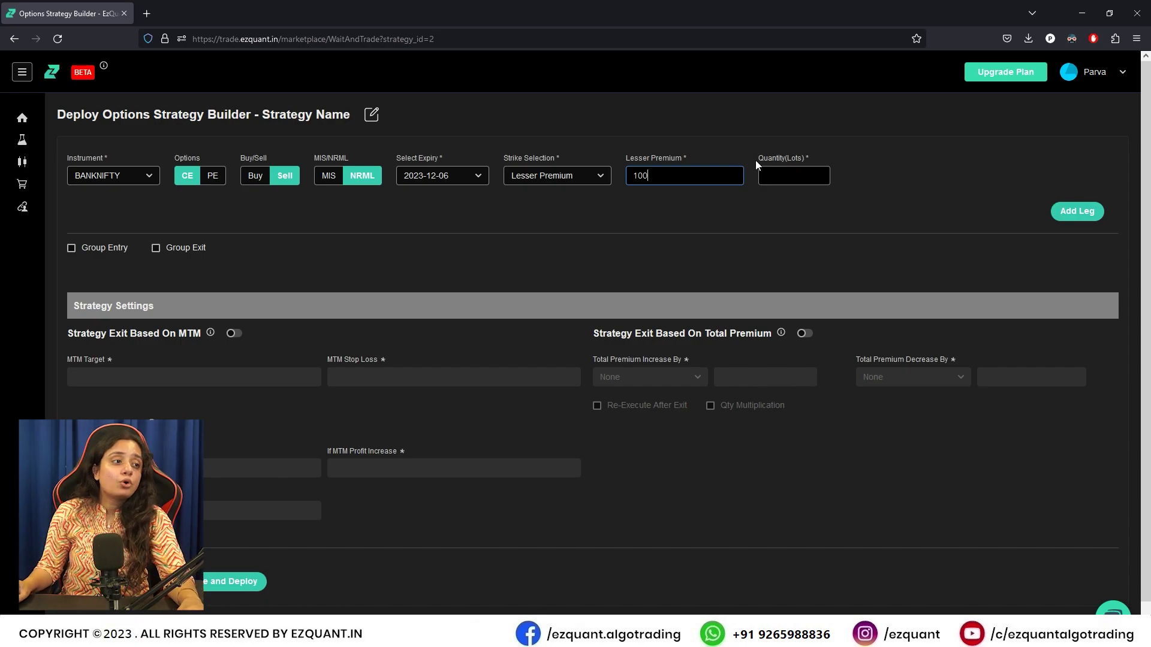
{"action": "left_click", "coordinate": [775, 175]}
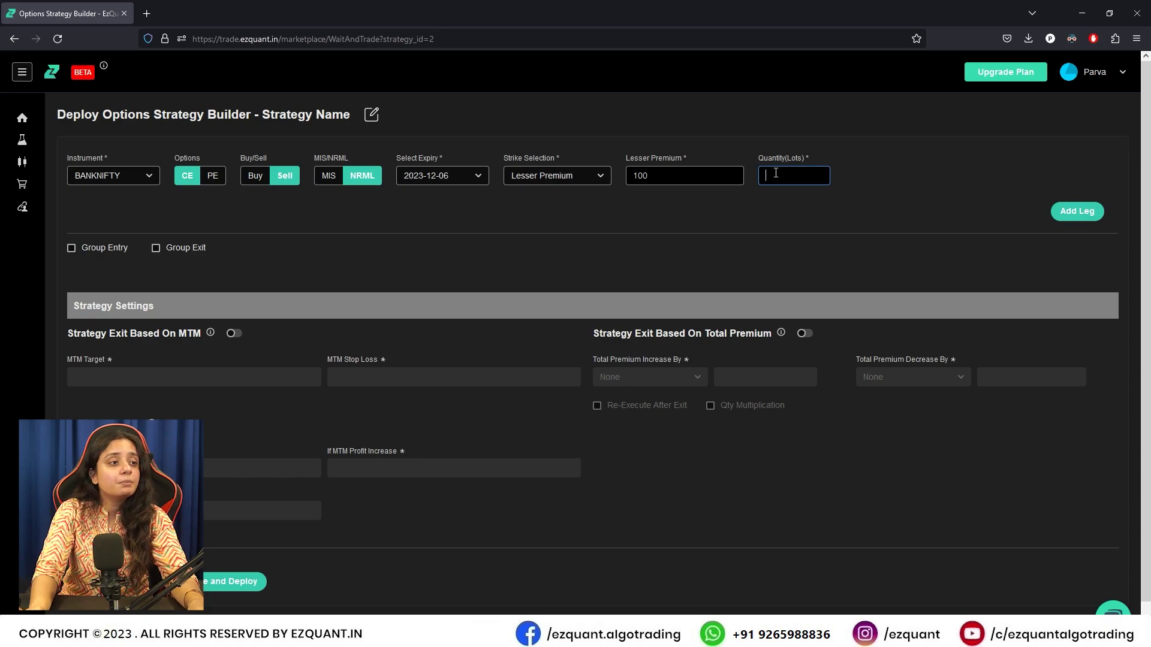
{"action": "type", "text": "1"}
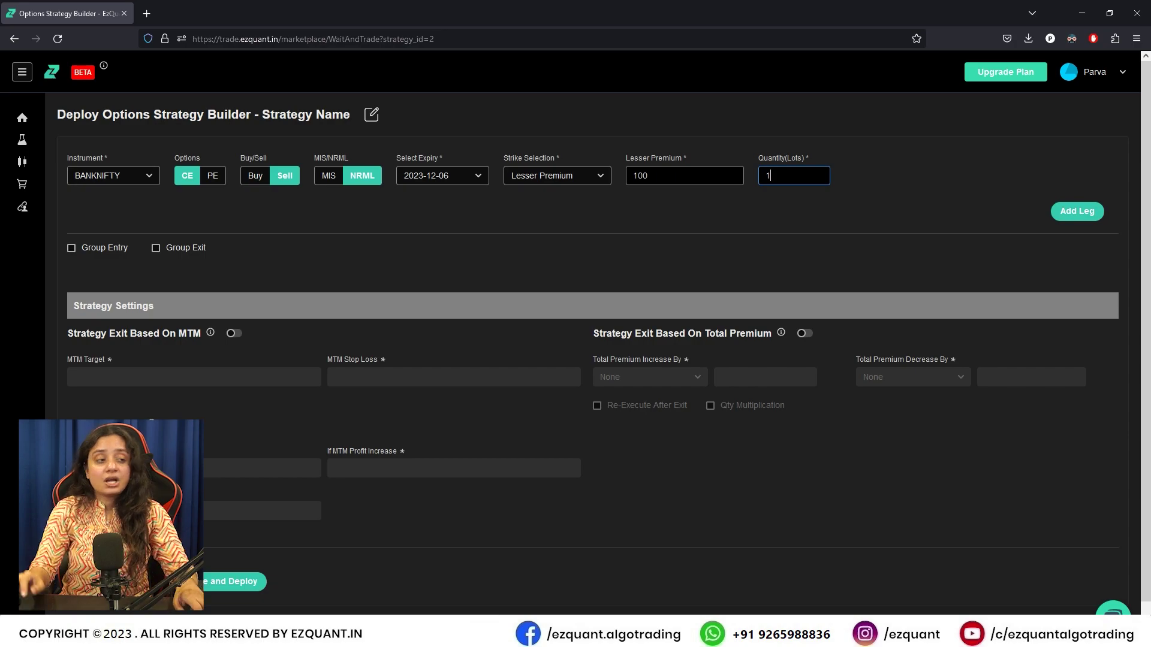
- Replace the leg's lot quantity with 70
{"action": "double_click", "coordinate": [778, 175]}
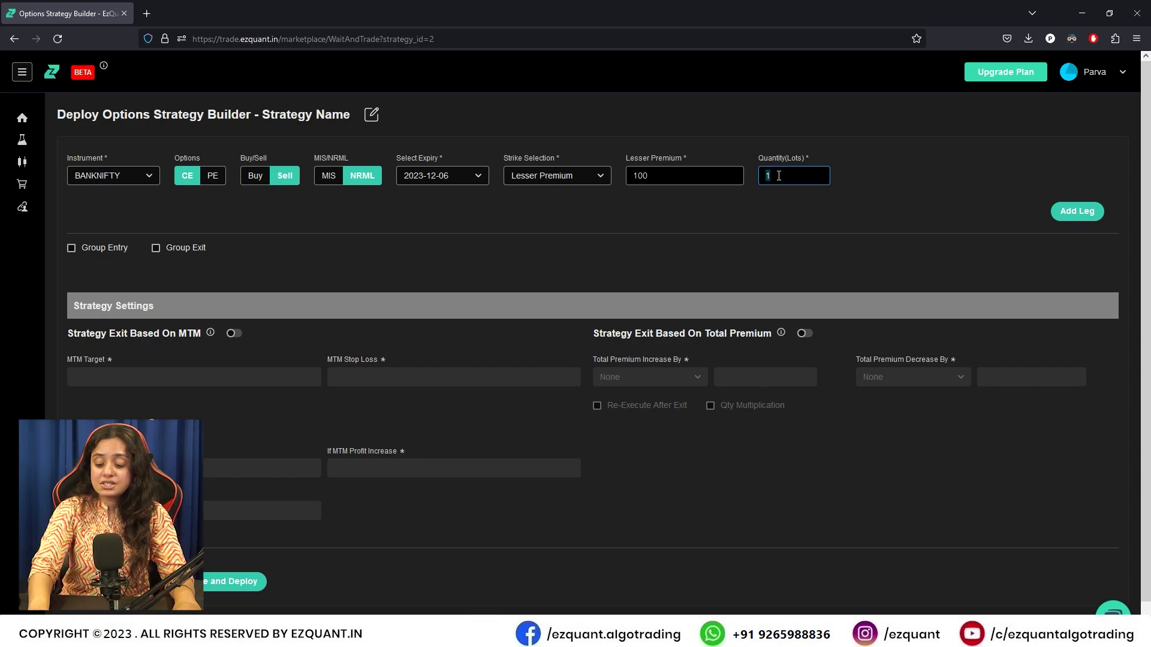
{"action": "type", "text": "70"}
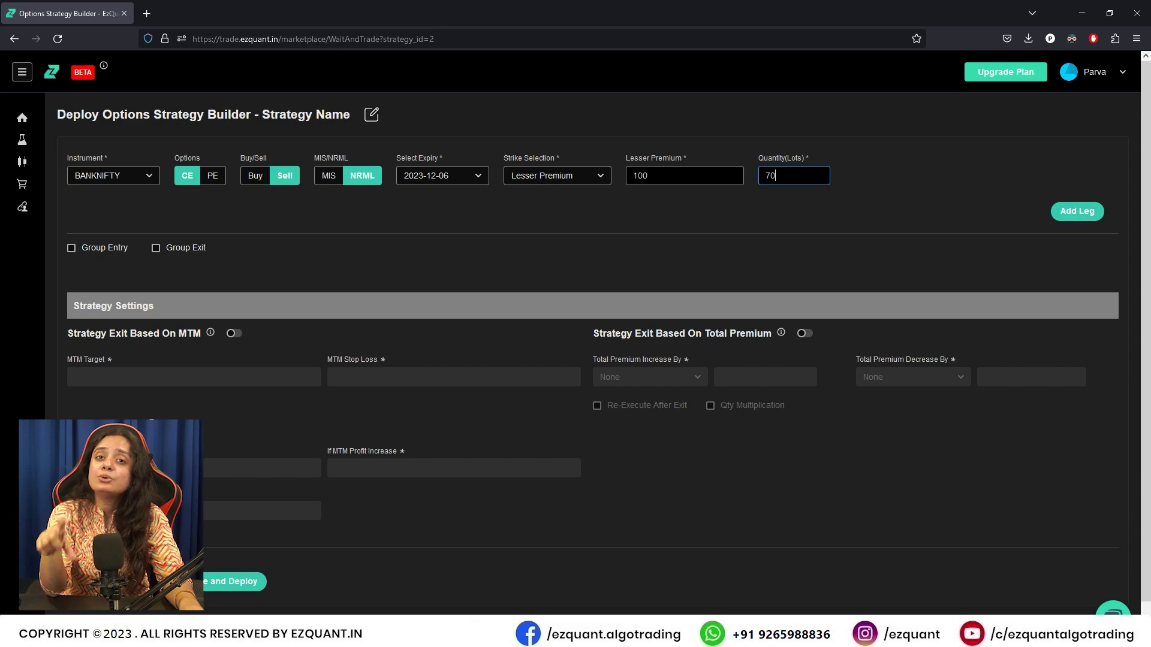
- Add the BANKNIFTY CE sell NRML leg to the strategy's leg list
{"action": "left_click", "coordinate": [1081, 217]}
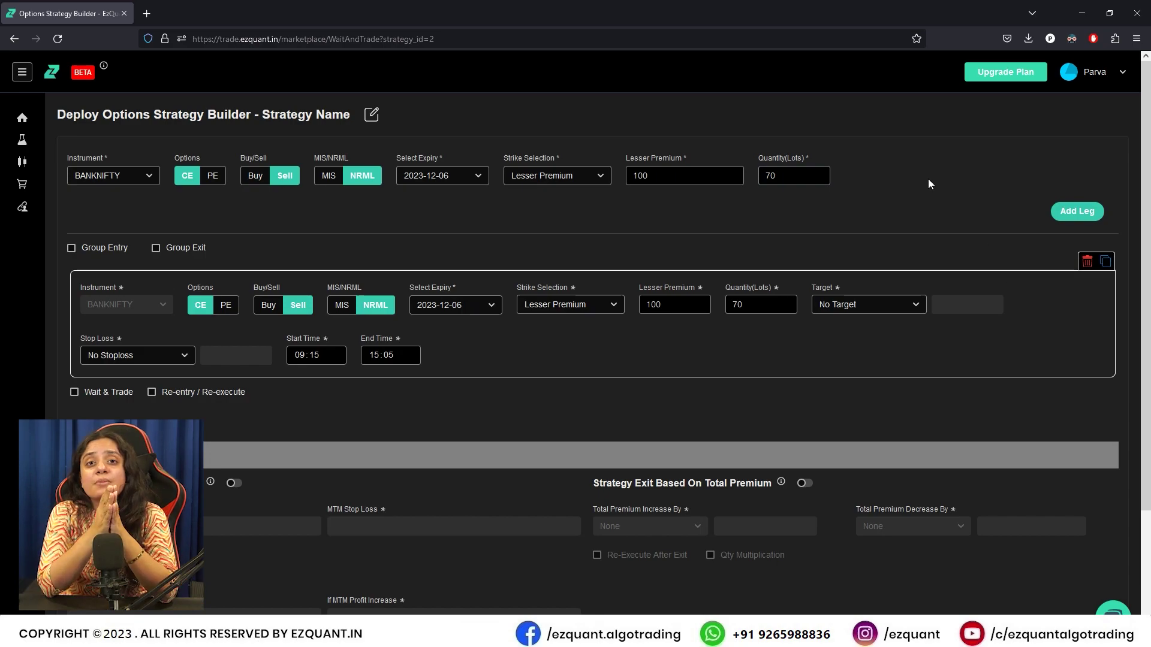